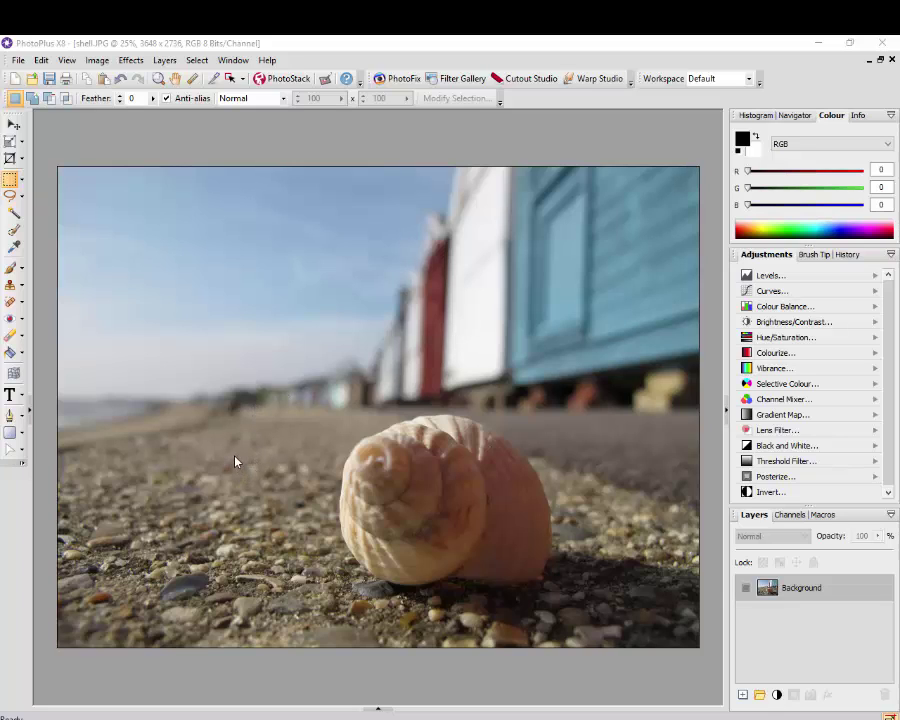
View the two open documents, shell.JPG and Untitled2, in turn and make shell.JPG the active one
left_click(379, 712)
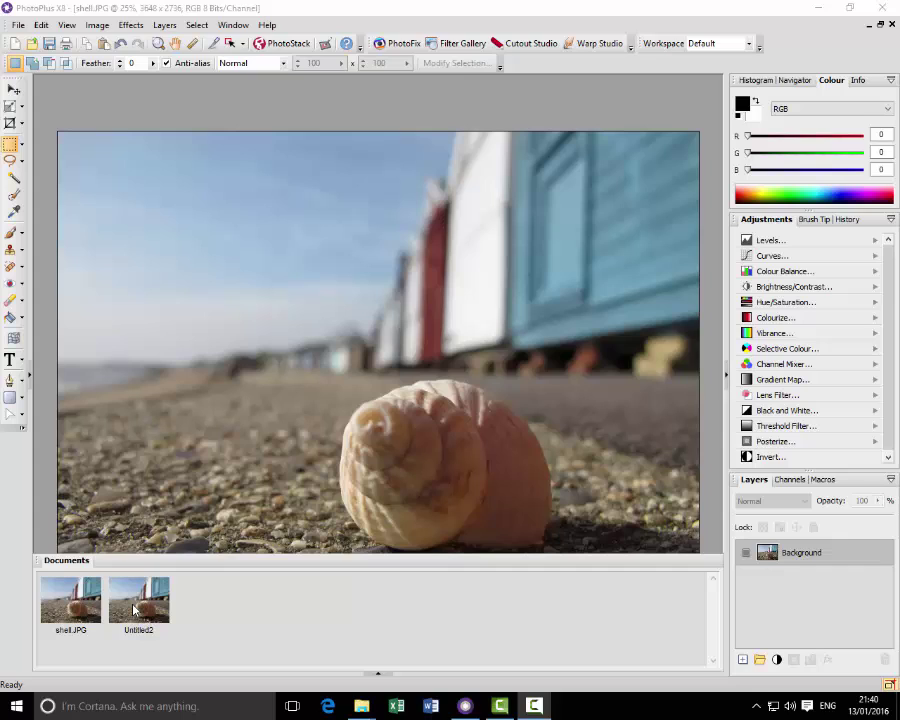
left_click(133, 610)
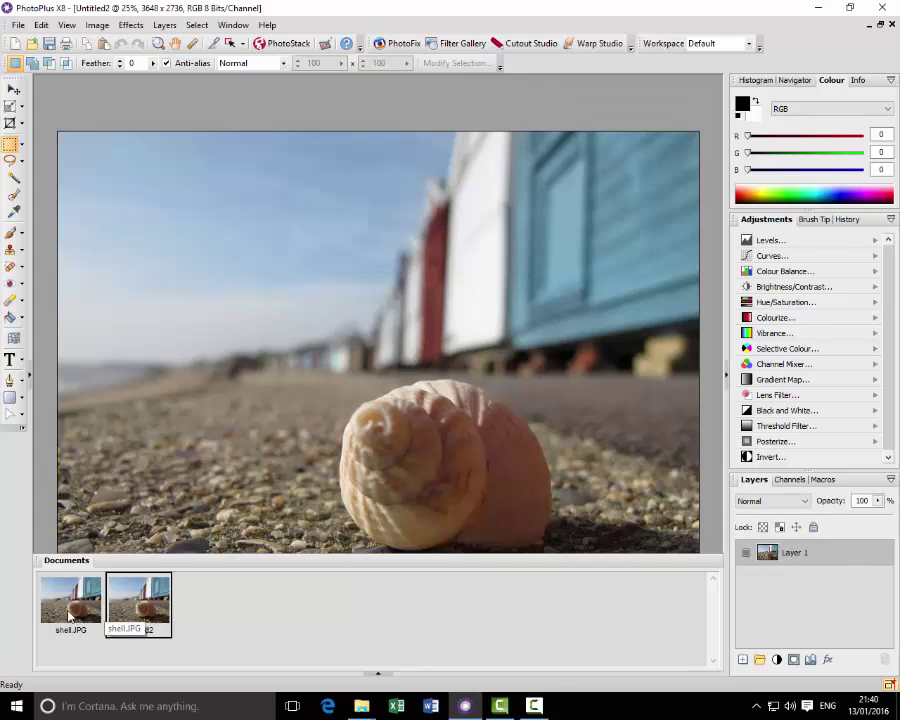
left_click(69, 618)
left_click(136, 605)
left_click(65, 615)
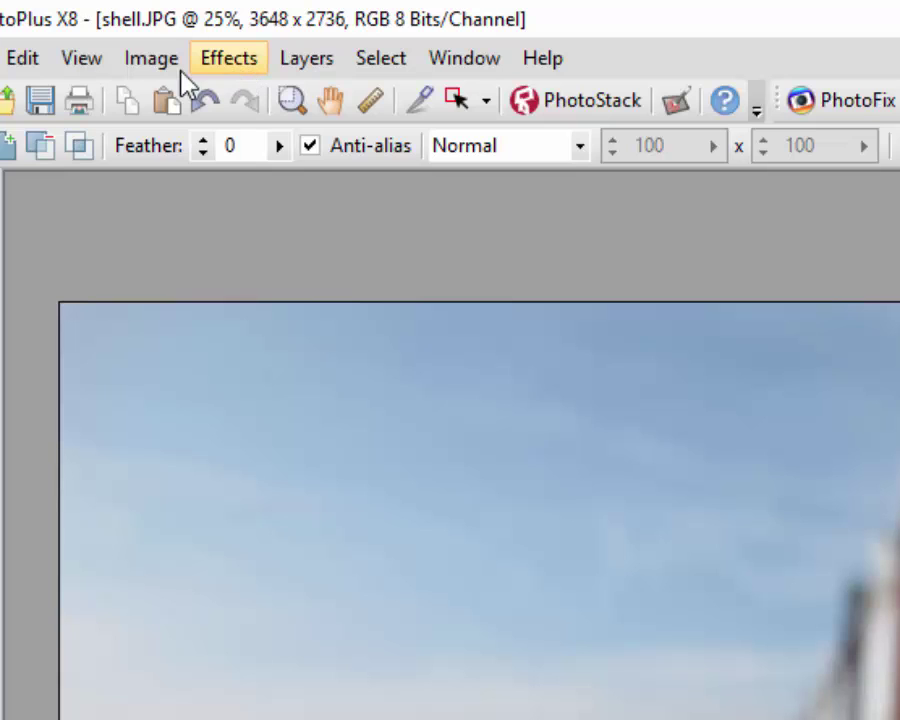
Apply a Hue/Saturation adjustment to shell.JPG with the saturation set to 40
left_click(140, 62)
mouse_move(160, 88)
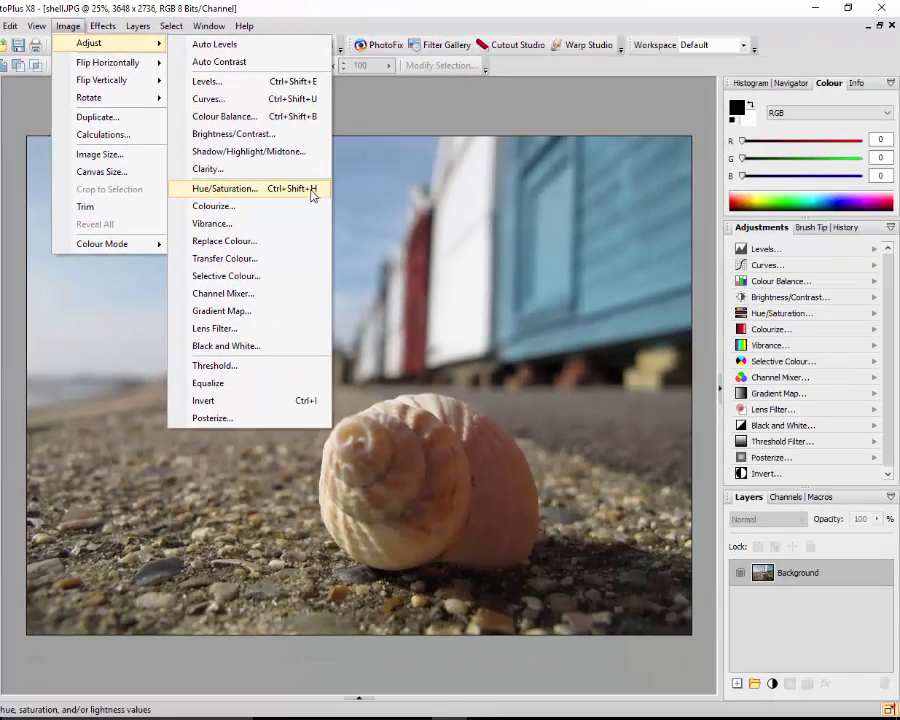
left_click(228, 190)
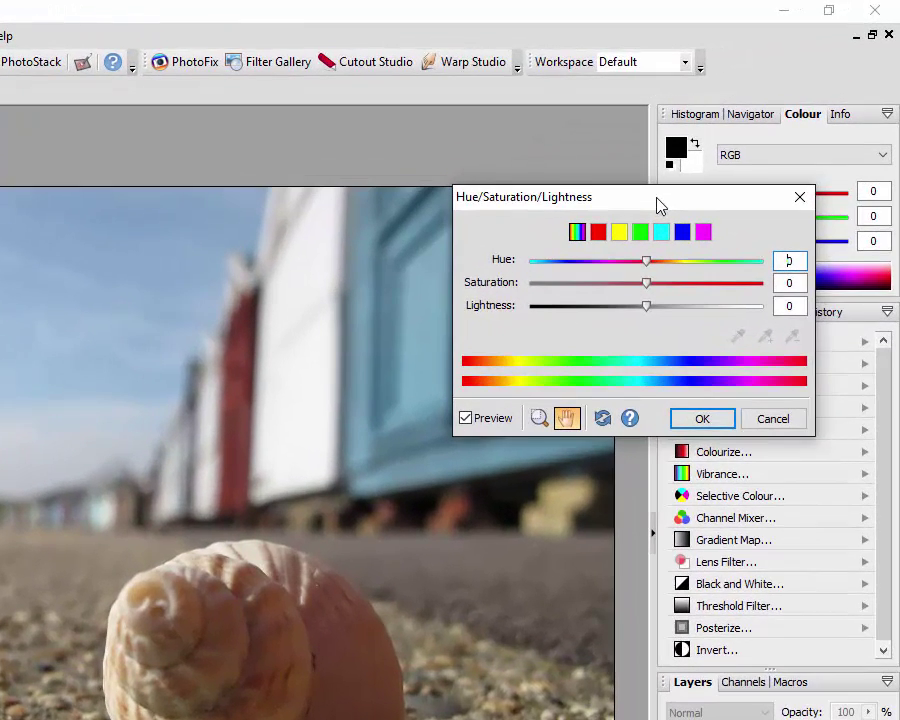
left_click_drag(660, 205, 727, 205)
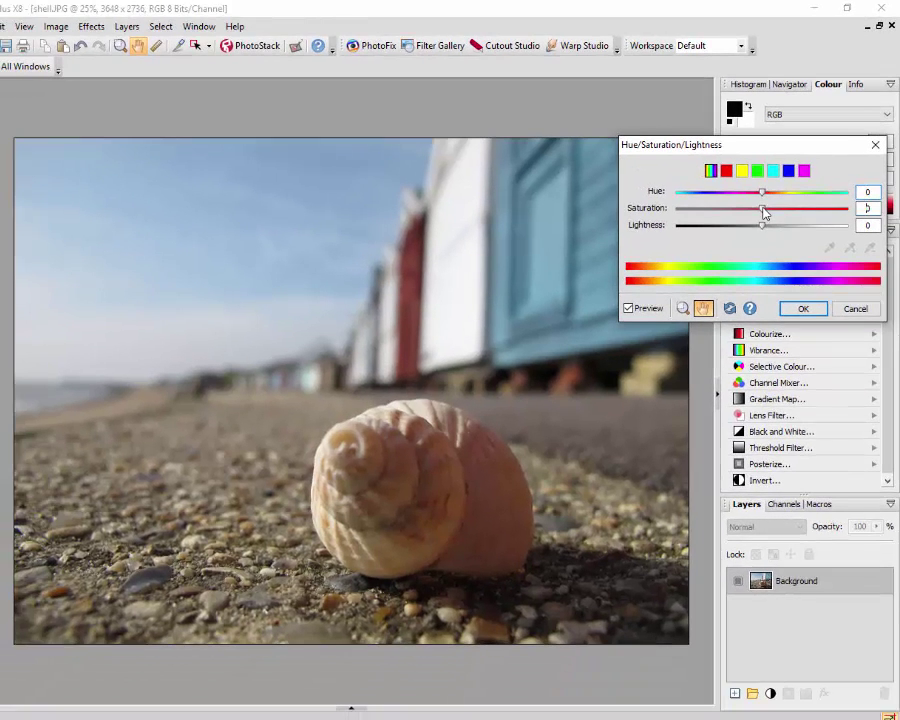
left_click_drag(766, 212, 795, 211)
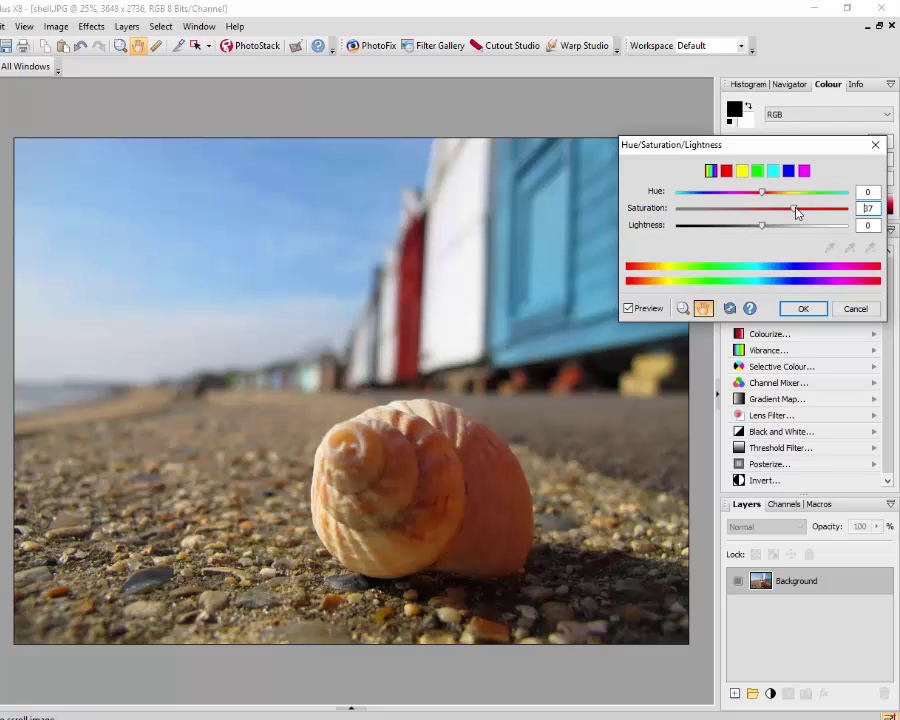
left_click_drag(796, 211, 809, 214)
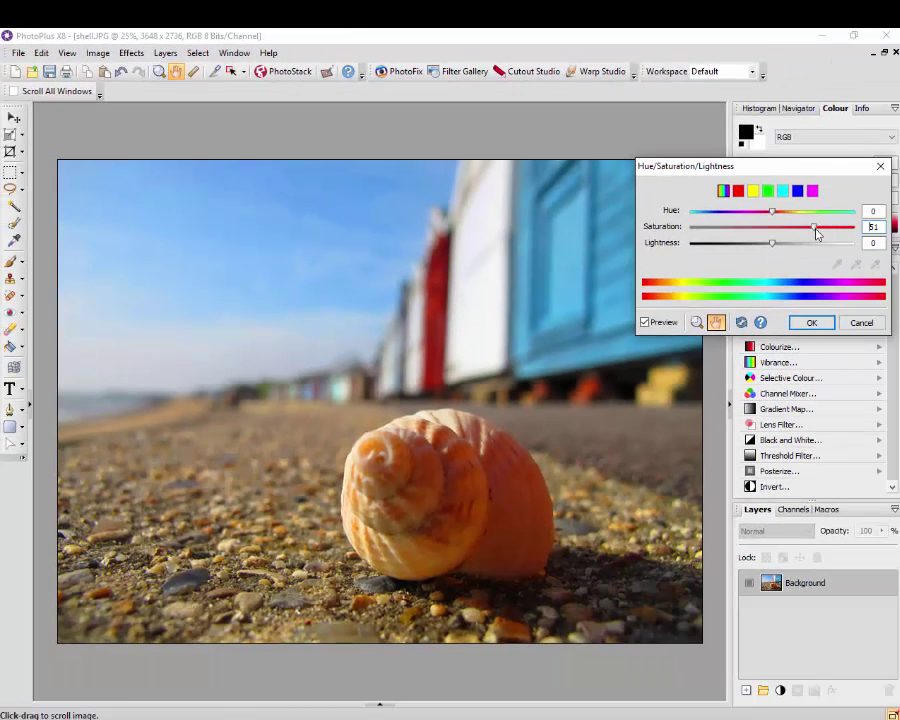
left_click_drag(814, 231, 791, 236)
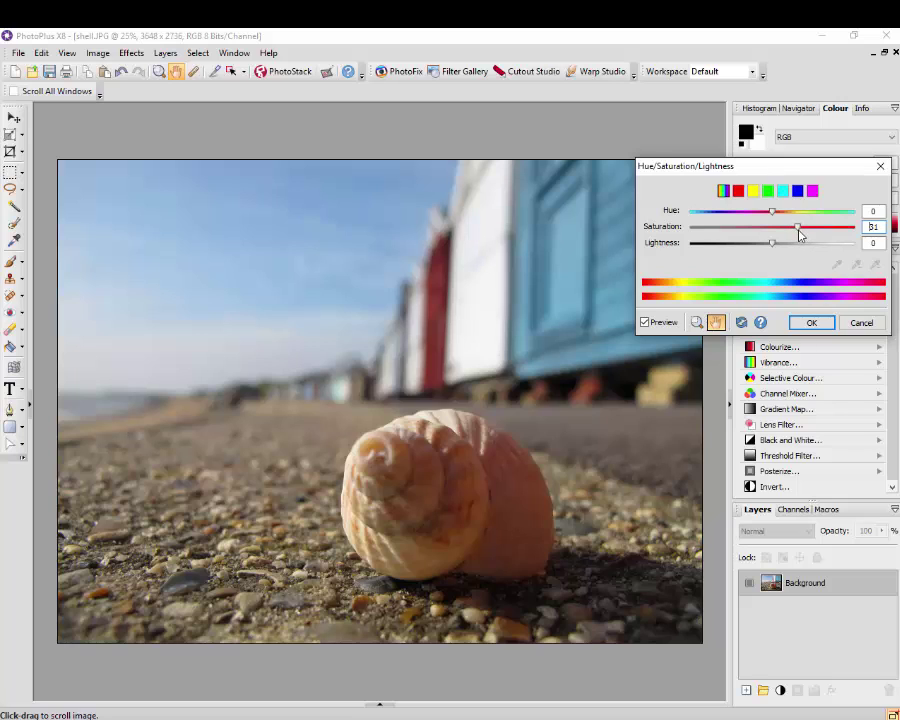
left_click_drag(799, 234, 801, 235)
left_click_drag(800, 234, 803, 233)
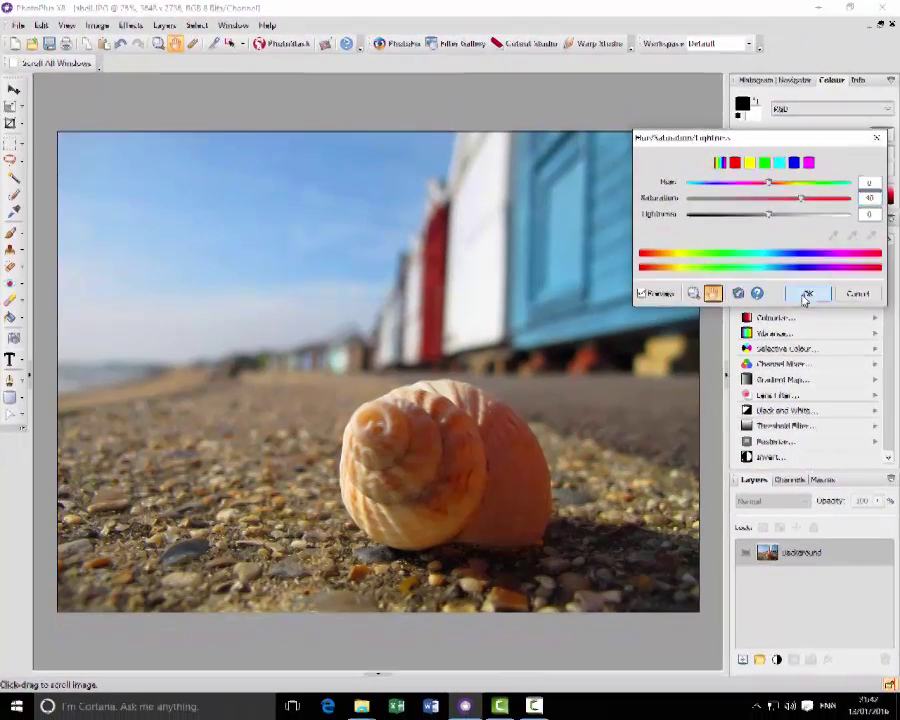
left_click(810, 323)
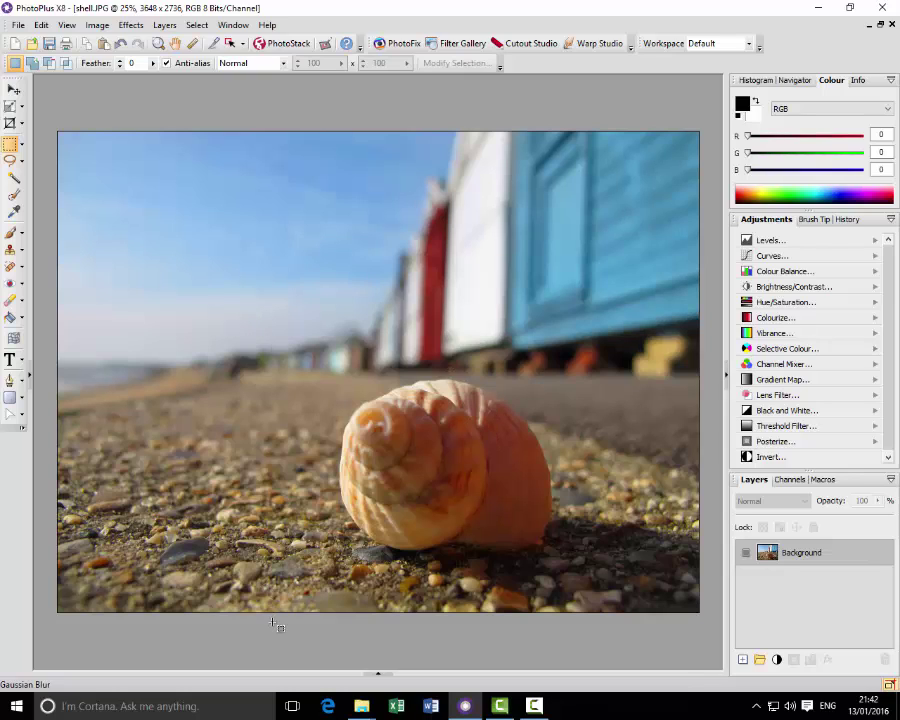
Switch to the Untitled2 document and duplicate Layer 1 within it, keeping the suggested name
left_click(380, 679)
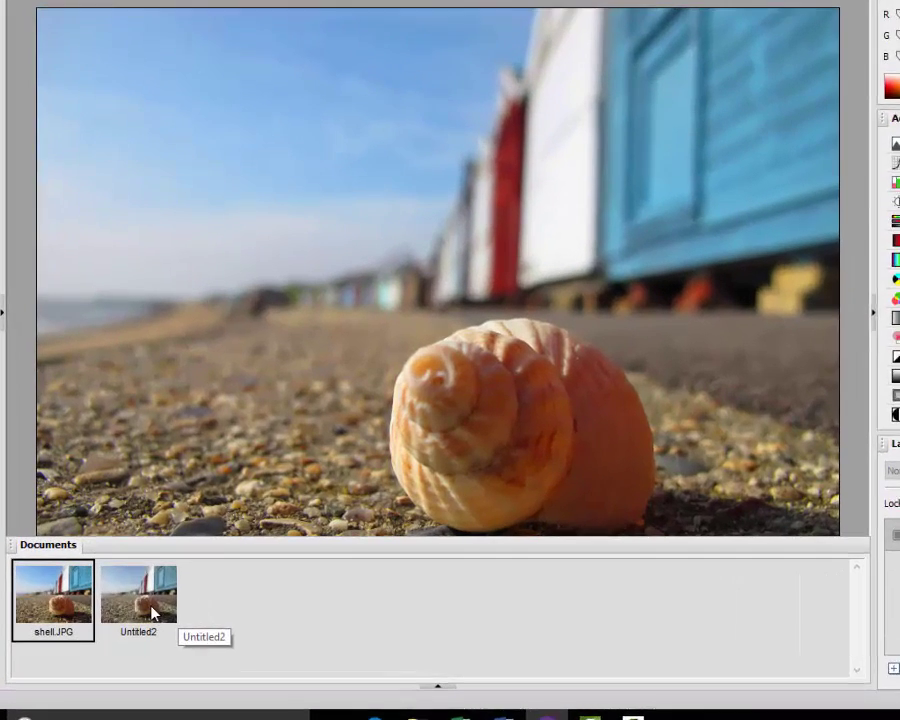
left_click(149, 610)
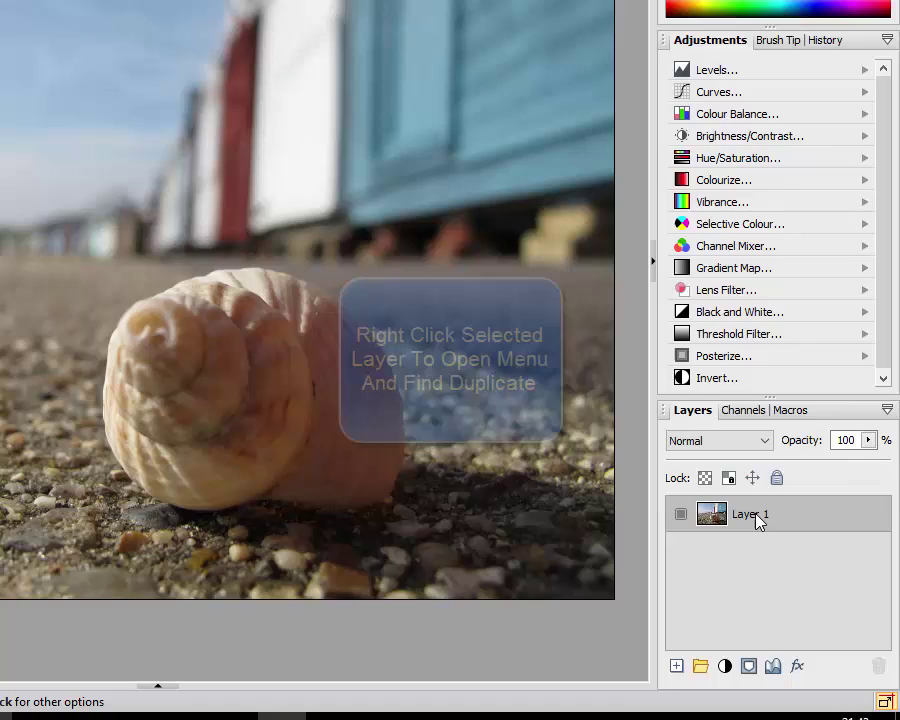
right_click(757, 518)
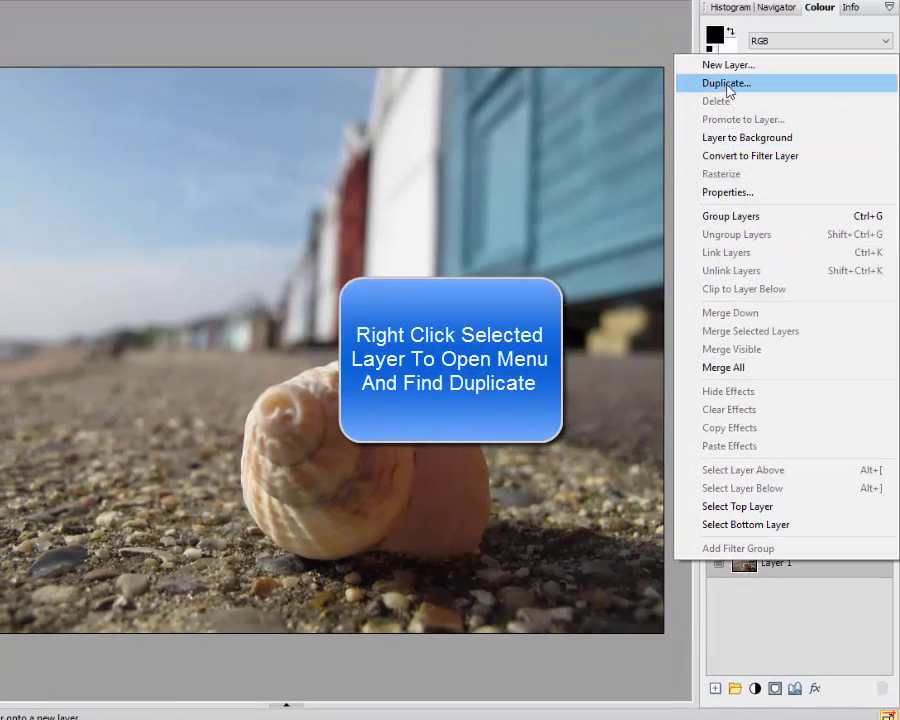
left_click(727, 88)
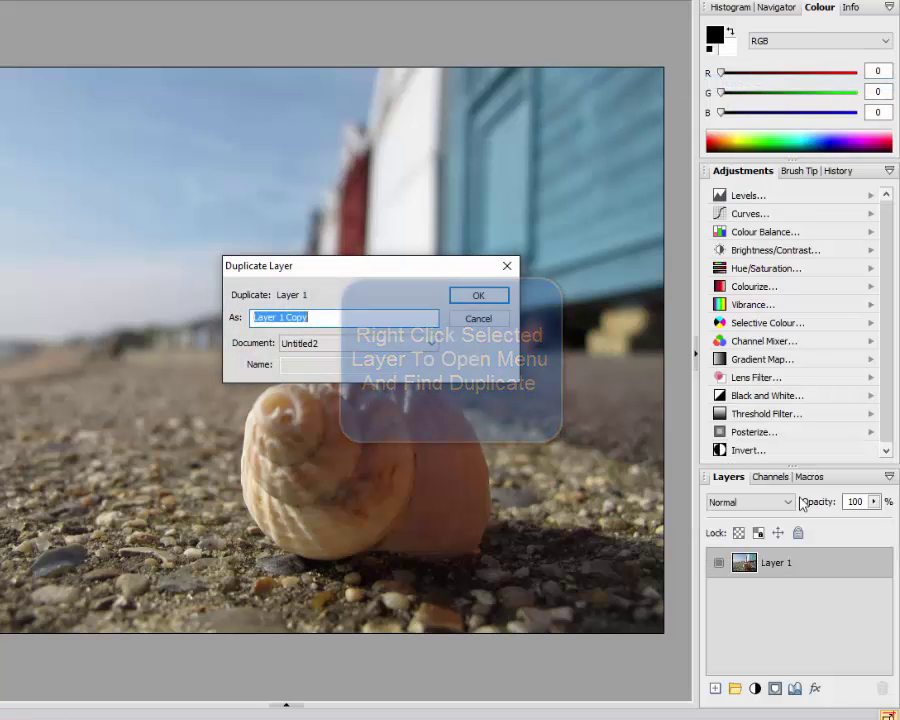
left_click(484, 301)
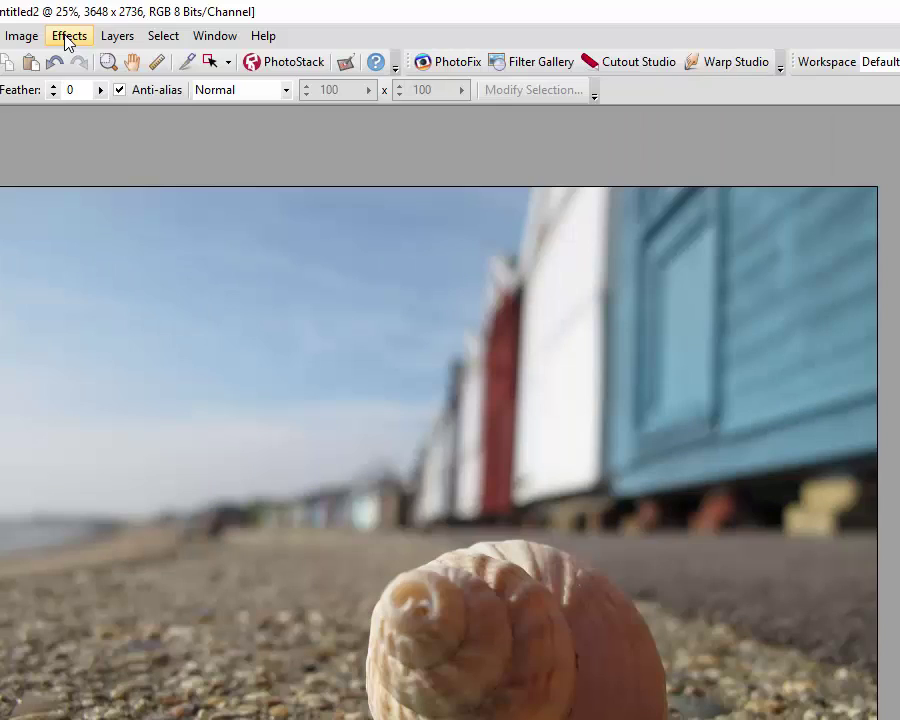
Apply a Gaussian Blur with a radius of 10.0 to the duplicated layer and set its blend mode to Colour
left_click(67, 37)
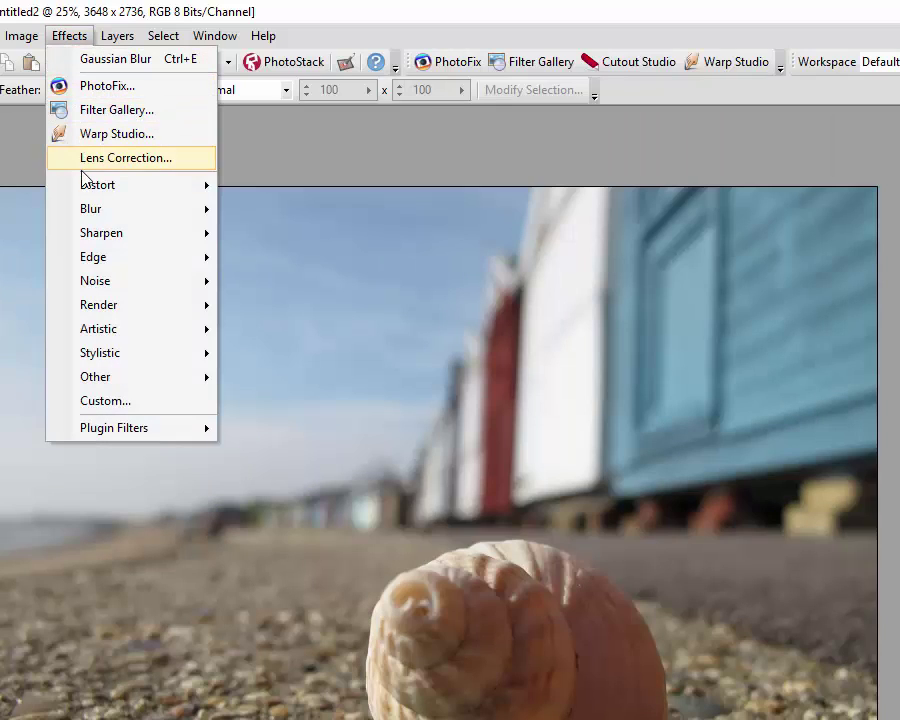
mouse_move(110, 214)
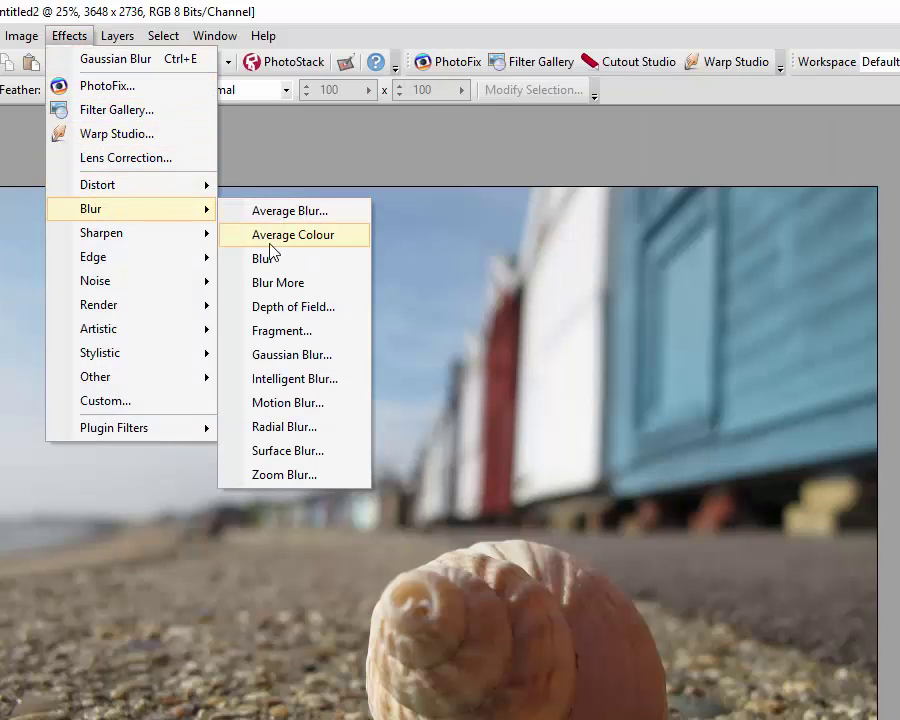
left_click(292, 355)
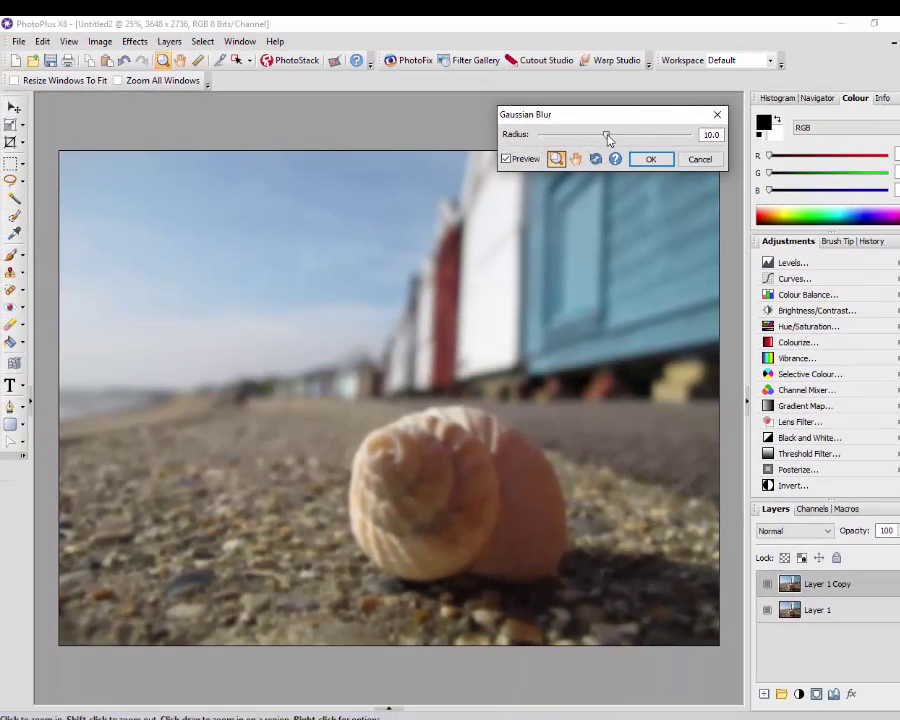
left_click_drag(607, 137, 575, 143)
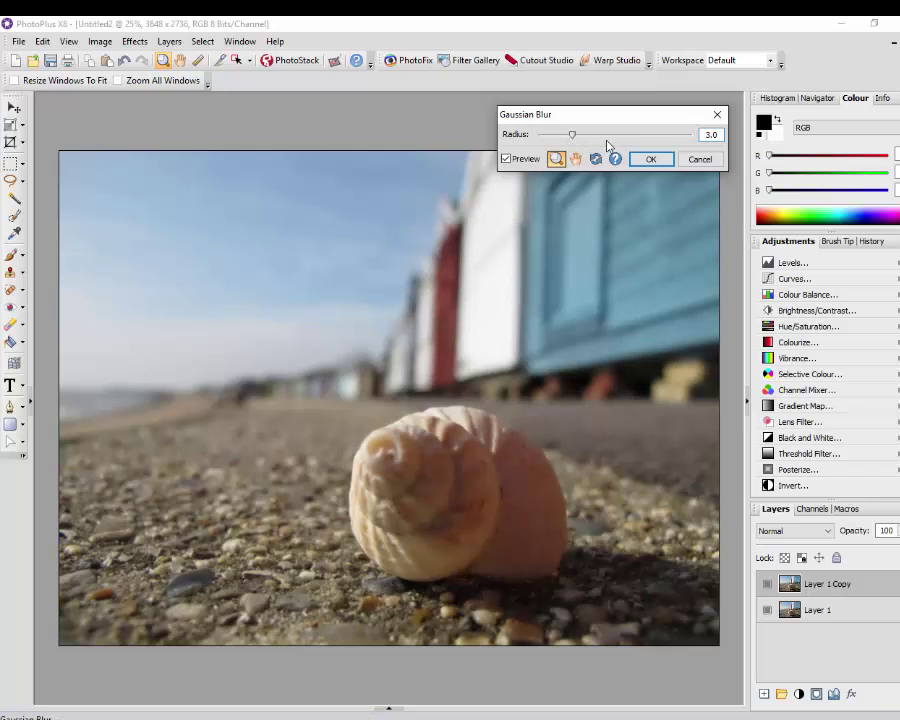
left_click_drag(574, 141, 608, 141)
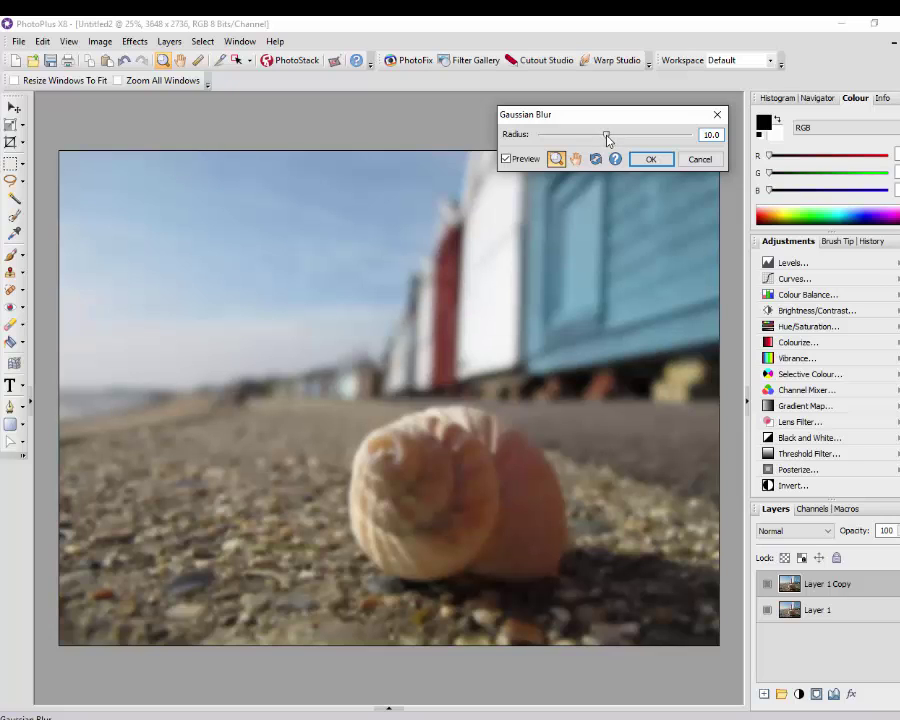
left_click(650, 163)
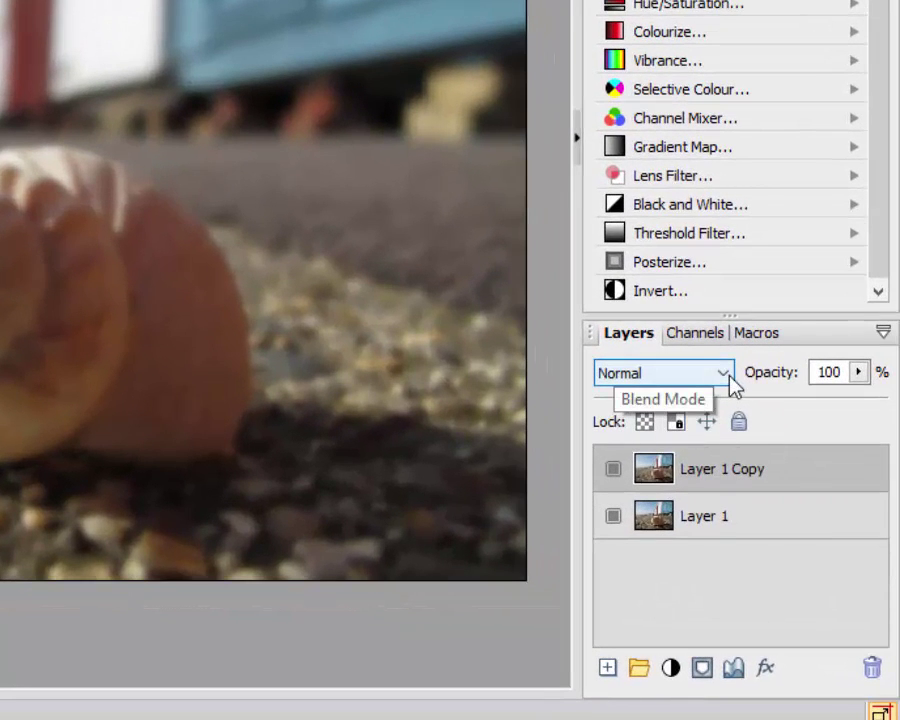
left_click(725, 385)
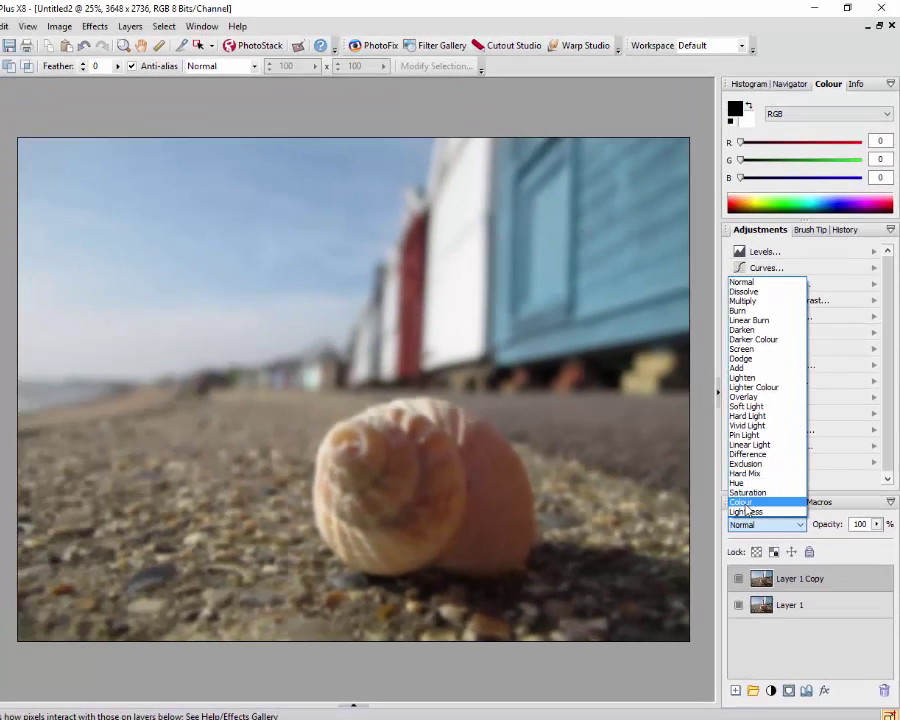
left_click(745, 502)
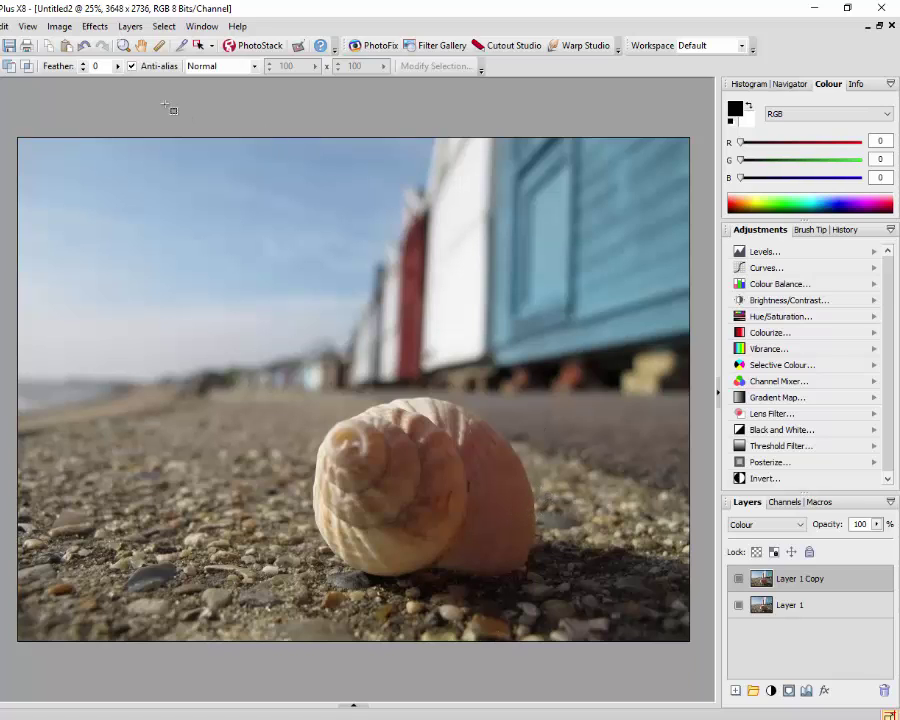
Apply a Hue/Saturation adjustment to the blurred copy layer with the saturation set to 72
left_click(60, 28)
mouse_move(100, 44)
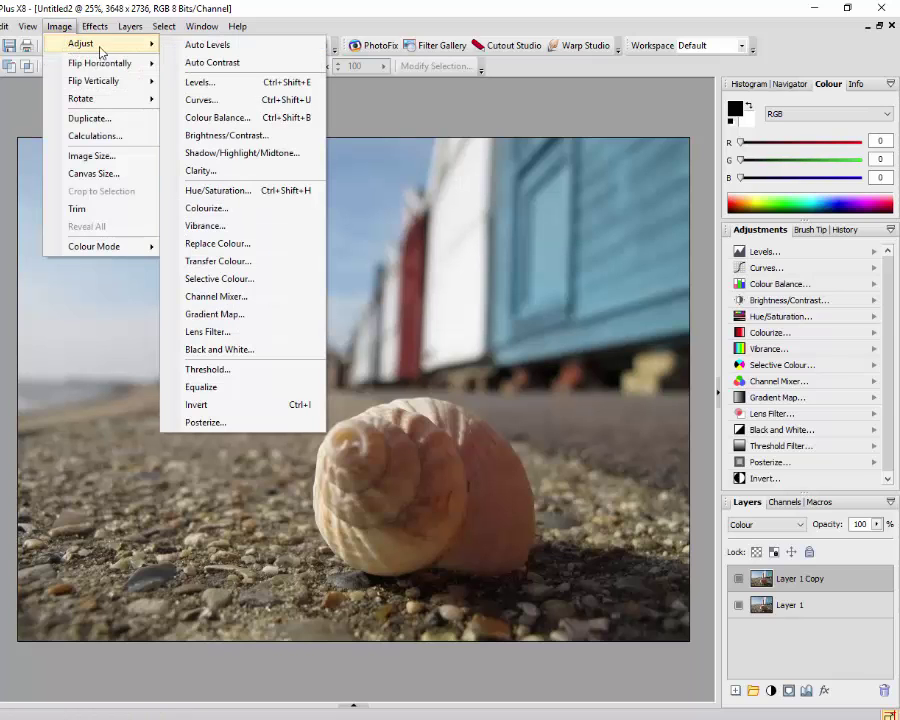
left_click(229, 192)
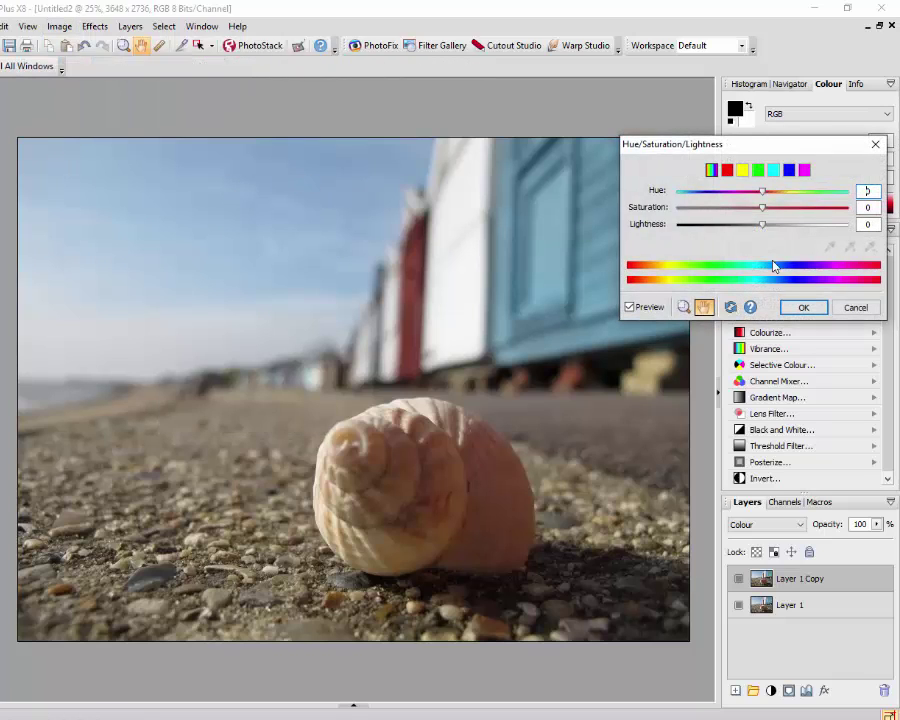
left_click_drag(765, 213, 799, 223)
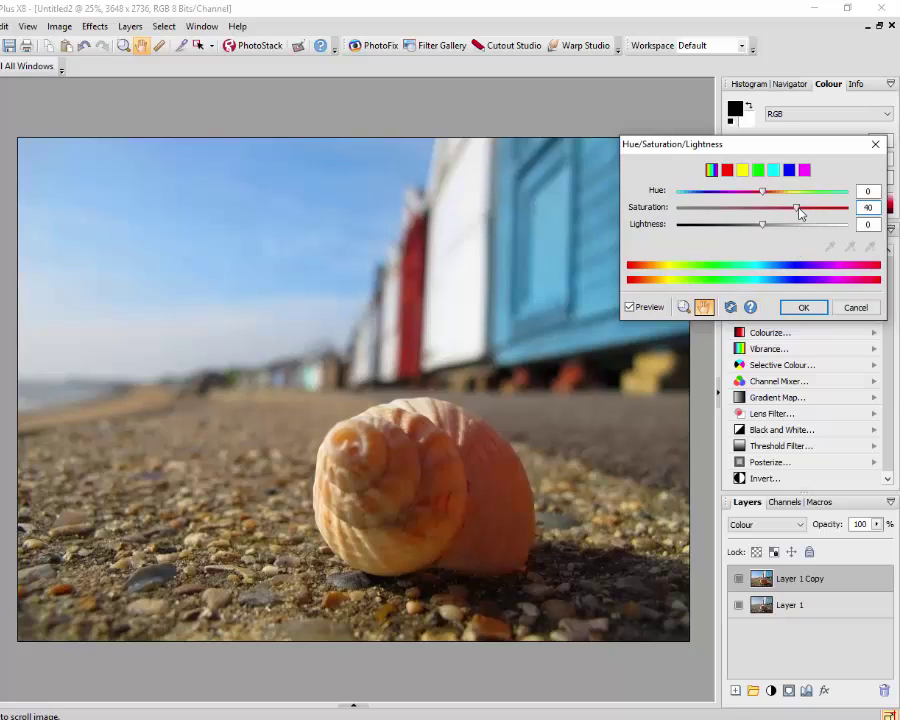
left_click_drag(798, 209, 826, 214)
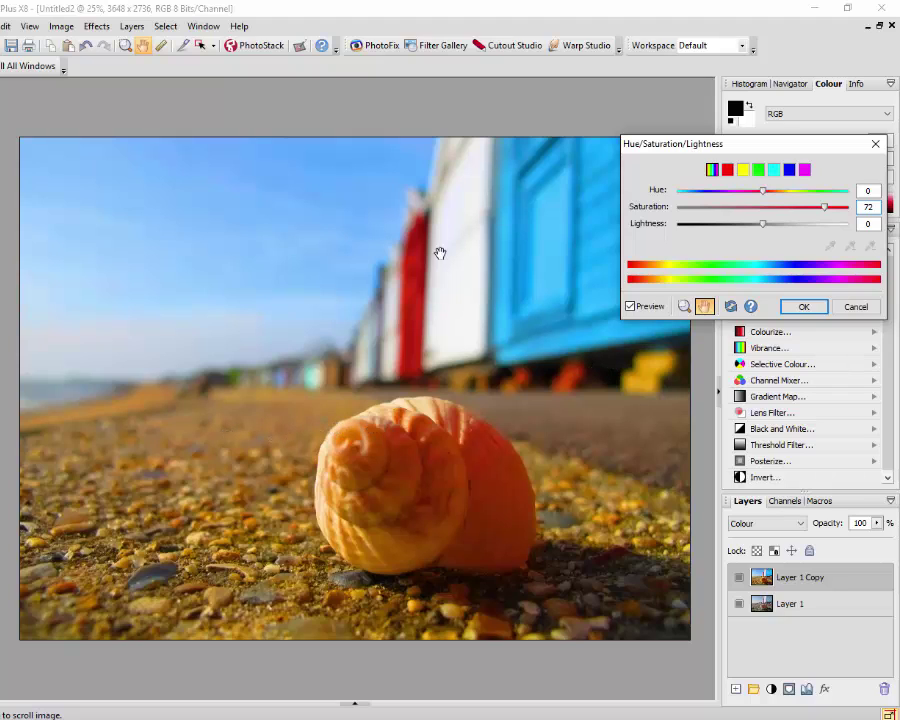
left_click(806, 308)
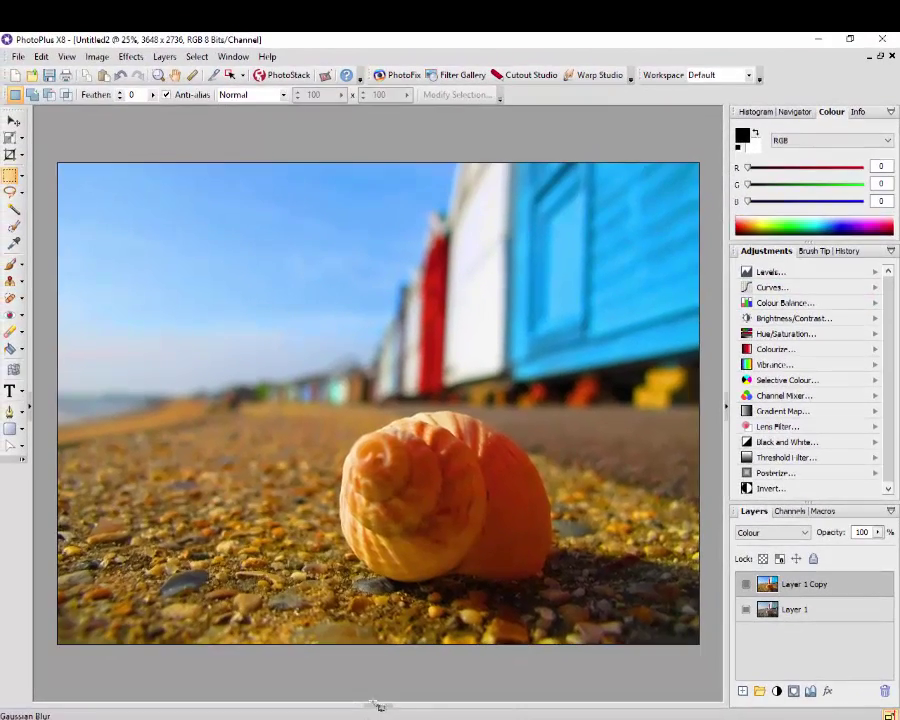
Compare the saturated results in shell.JPG and Untitled2 by switching between them, ending on Untitled2
left_click(370, 704)
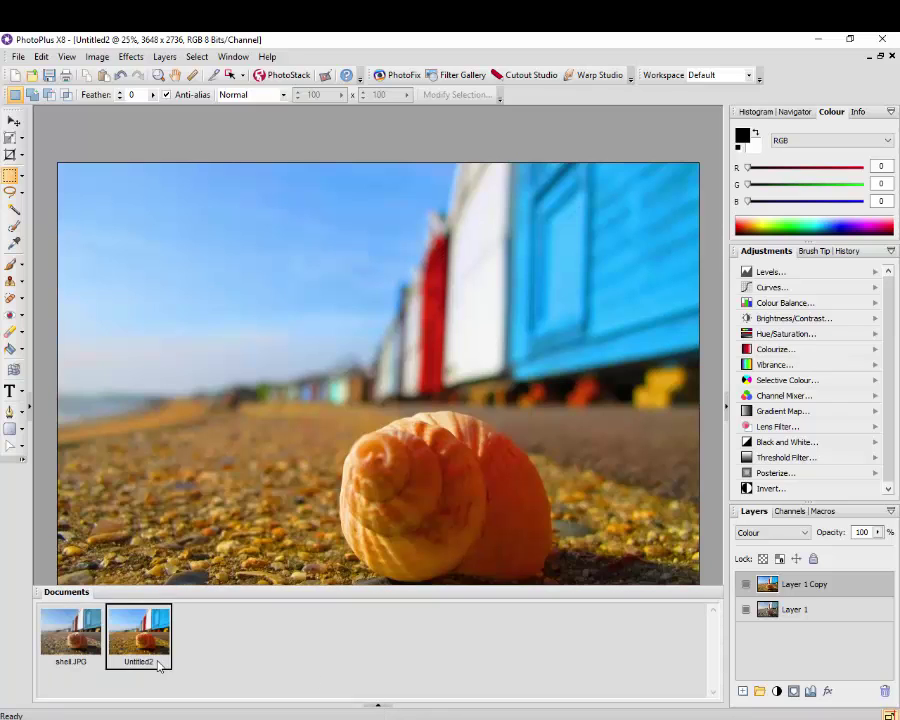
left_click(67, 642)
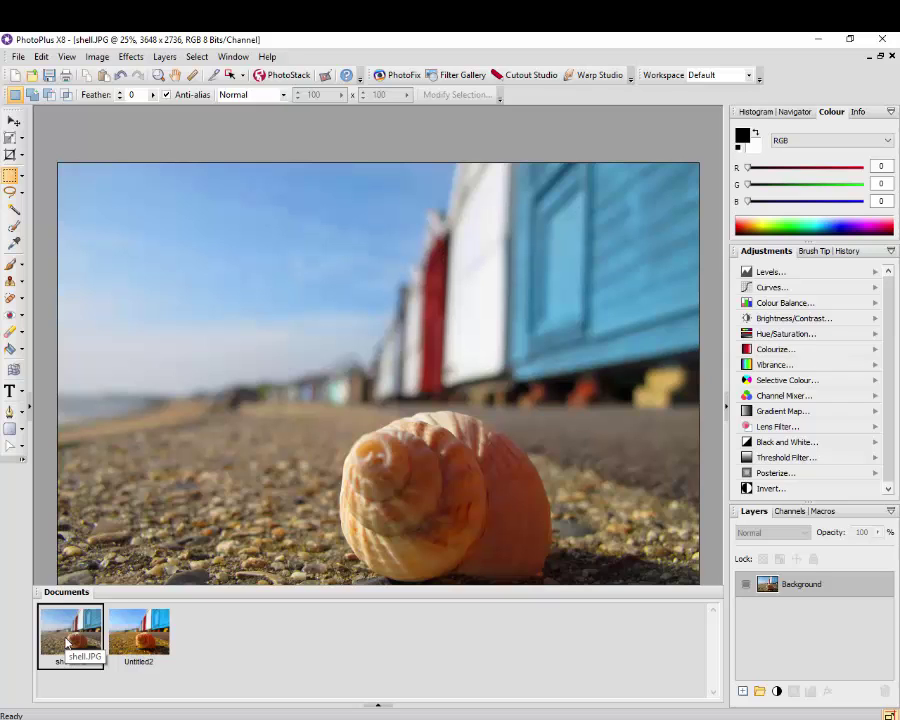
left_click(143, 645)
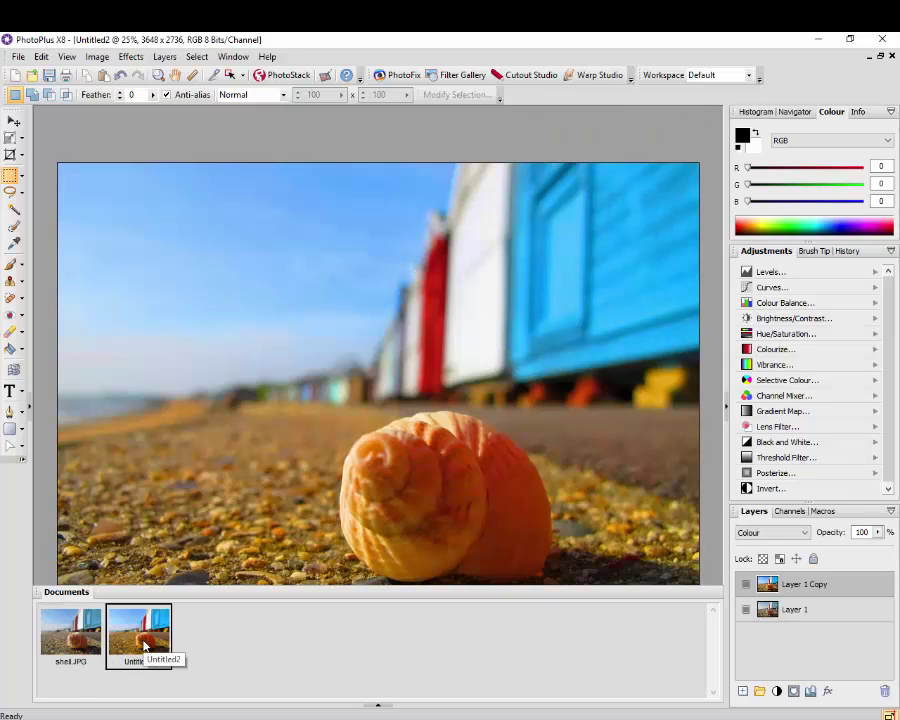
left_click(80, 643)
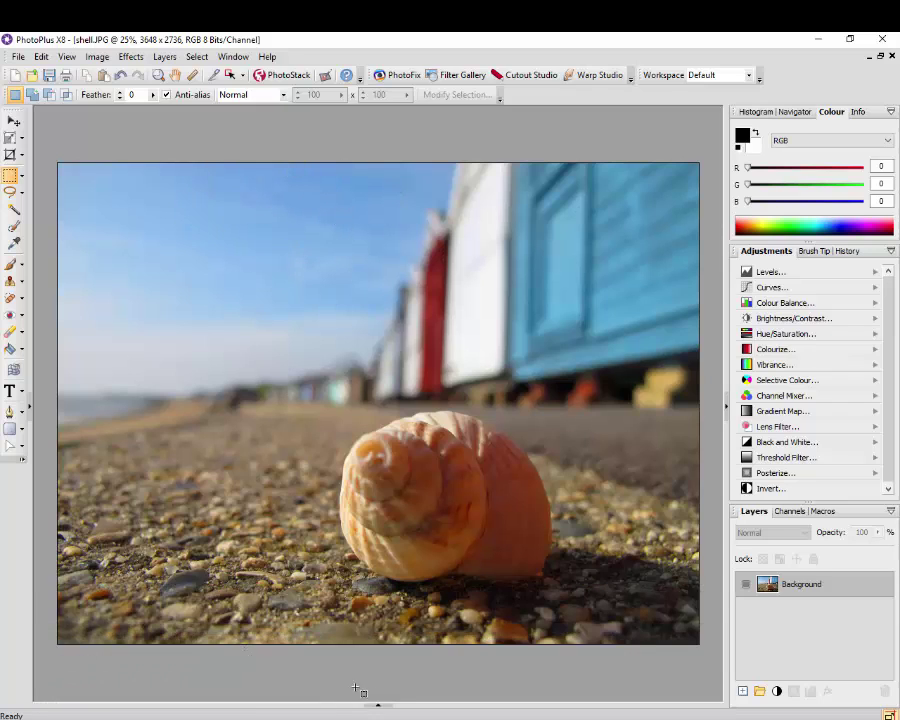
left_click(380, 708)
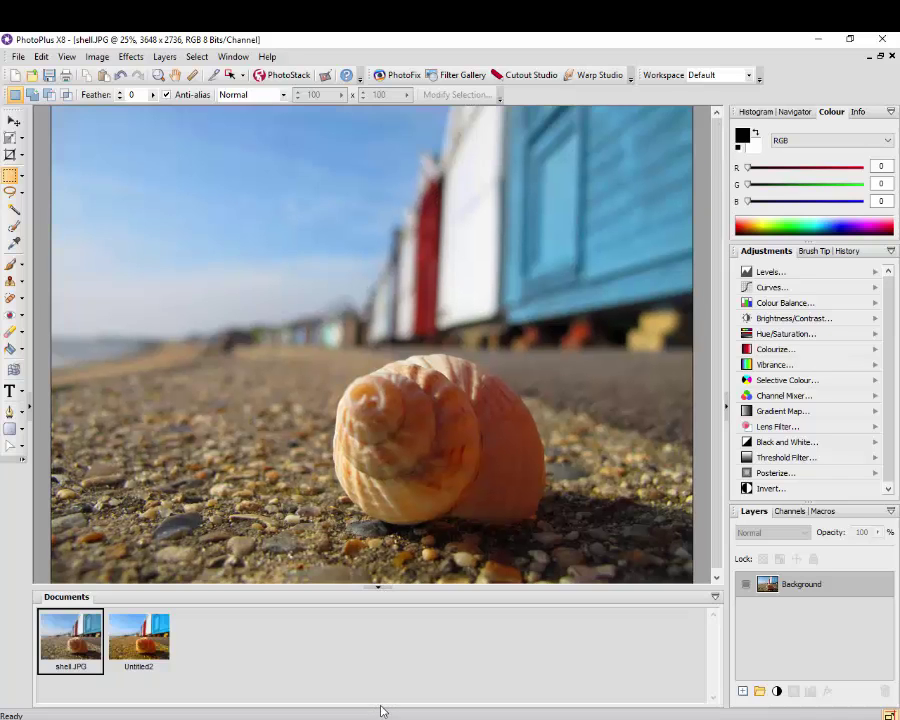
left_click(150, 625)
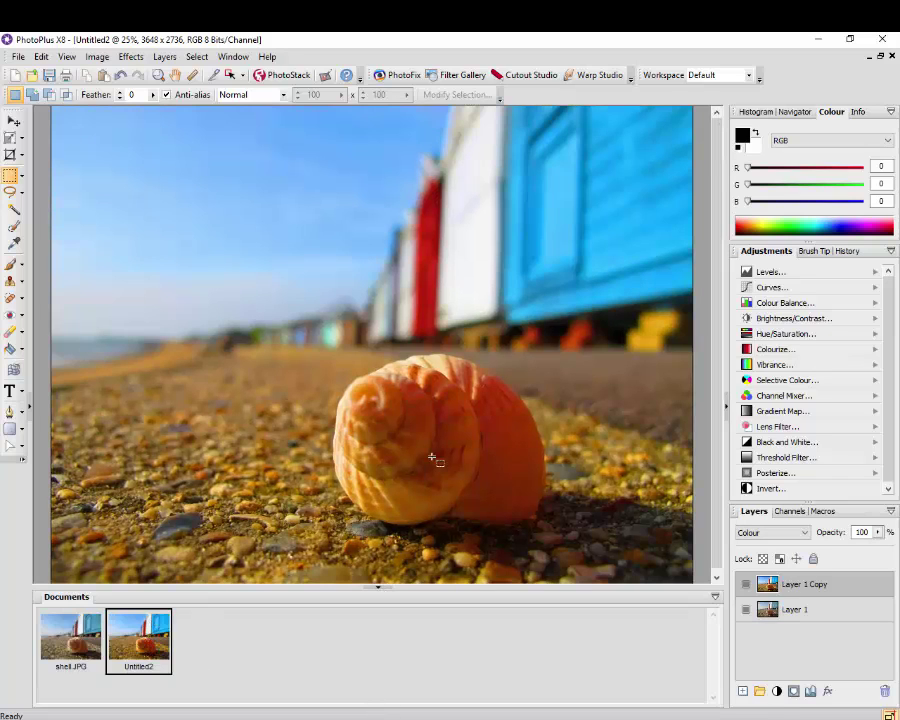
left_click(380, 590)
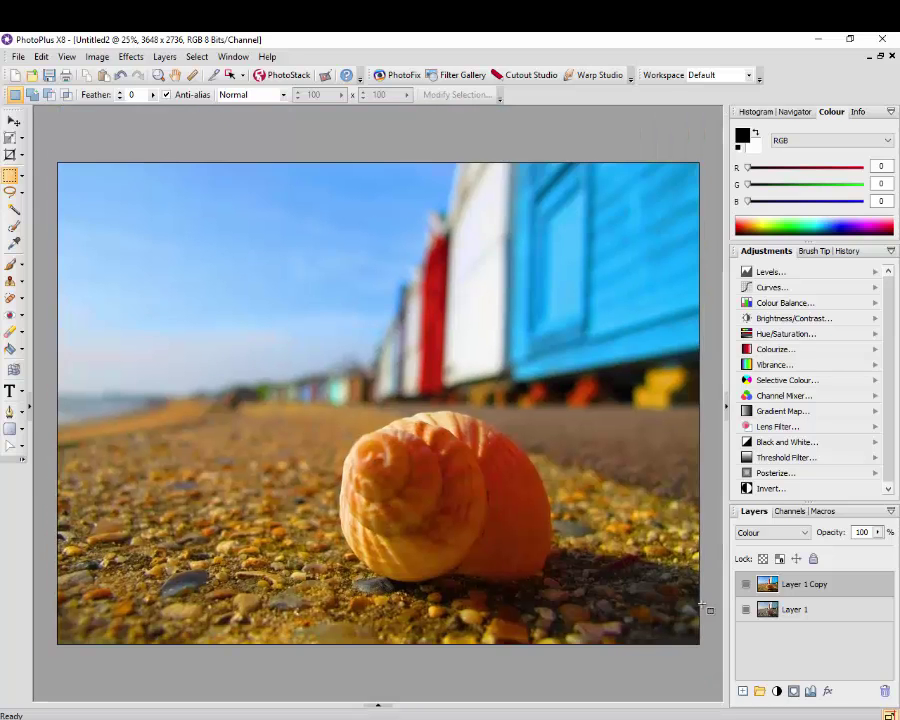